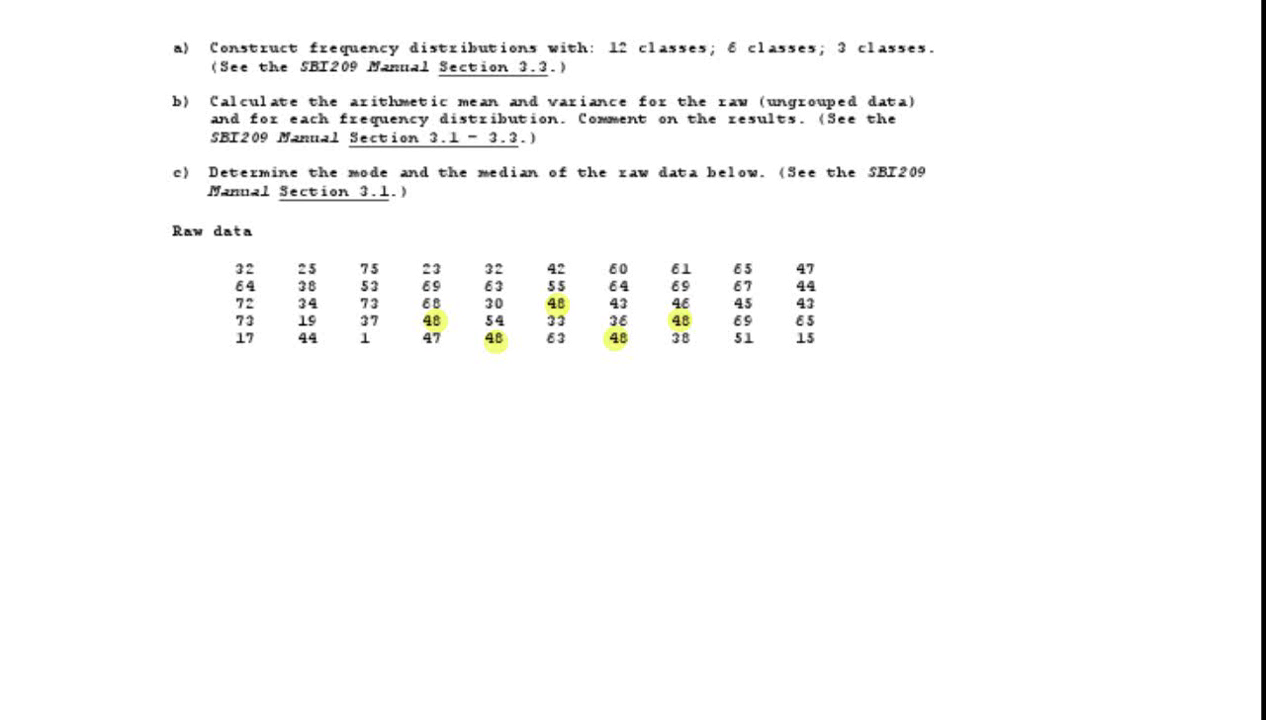
Step: Highlight the words 'mode' and 'median' in part c of the assignment
{"action": "left_click_drag", "start_coordinate": [342, 176], "coordinate": [395, 172]}
{"action": "left_click_drag", "start_coordinate": [474, 178], "coordinate": [538, 178]}
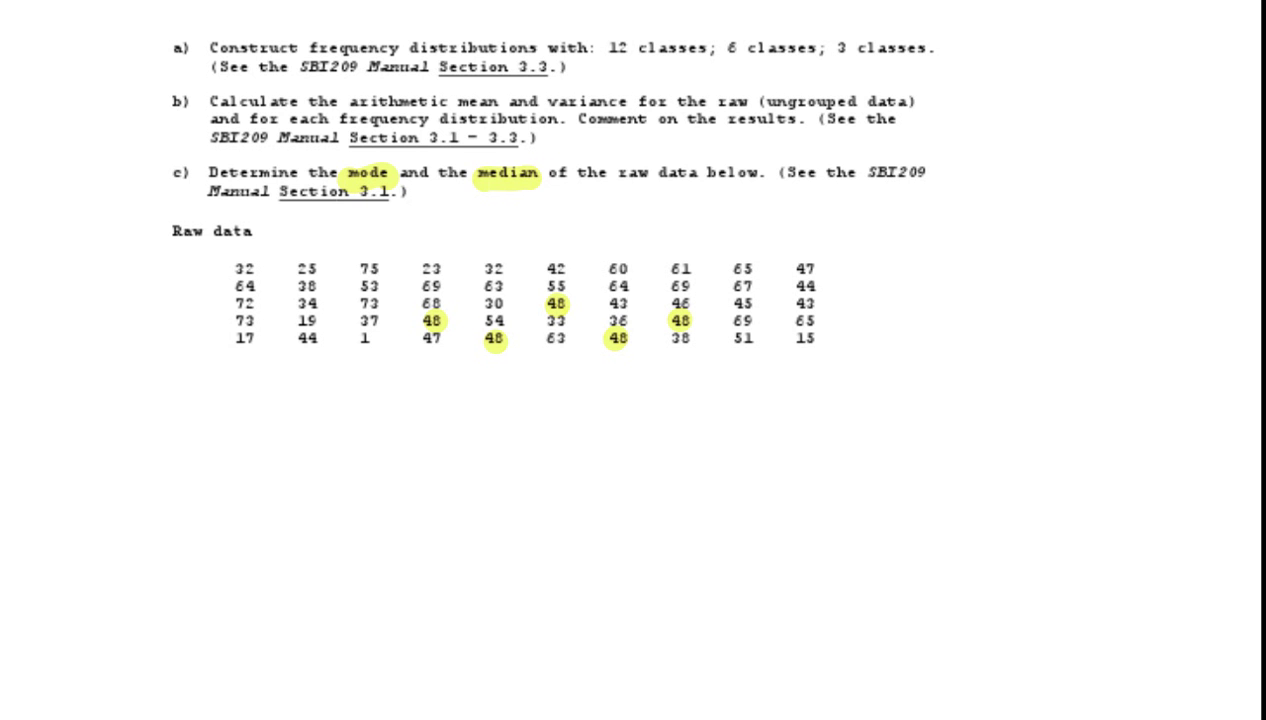
Step: Highlight 'mean and variance' in part b and circle the class counts 12, 6 and 3 in part a
{"action": "mouse_move", "coordinate": [432, 101]}
{"action": "left_mouse_down"}
{"action": "mouse_move", "coordinate": [556, 100]}
{"action": "mouse_move", "coordinate": [560, 118]}
{"action": "left_mouse_up"}
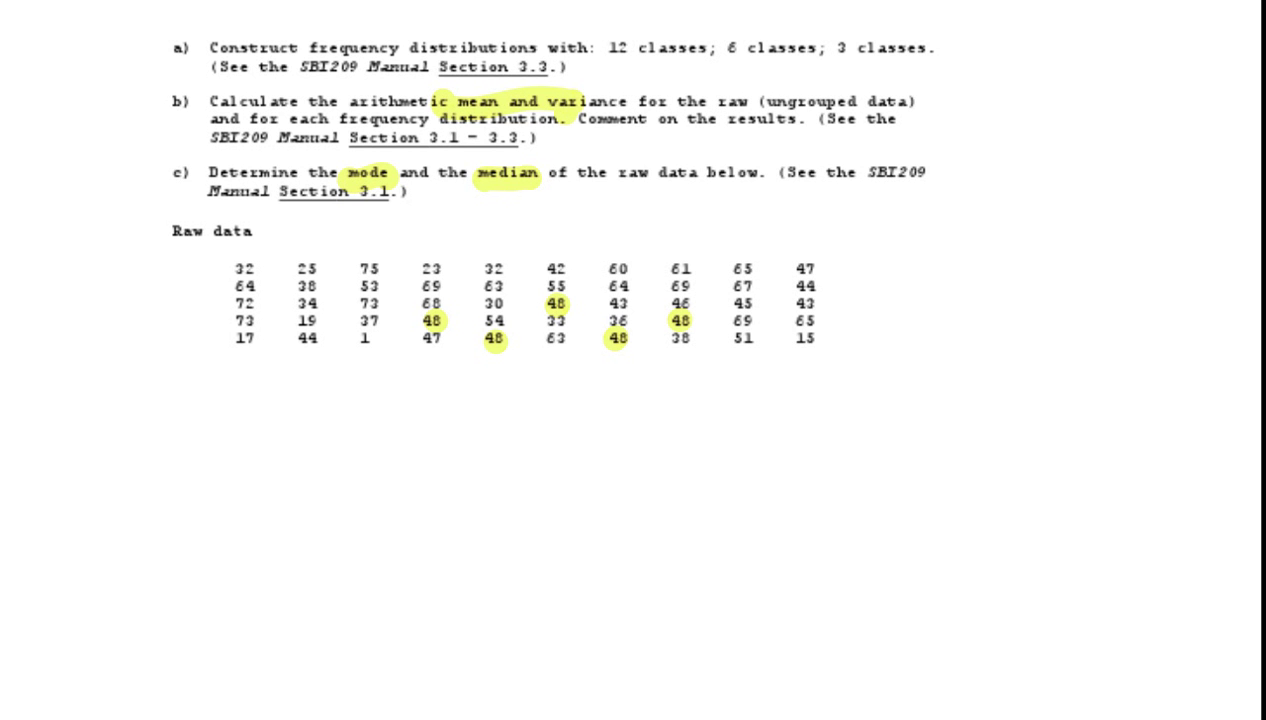
{"action": "left_click_drag", "start_coordinate": [598, 47], "coordinate": [626, 48]}
{"action": "left_click_drag", "start_coordinate": [718, 50], "coordinate": [742, 50]}
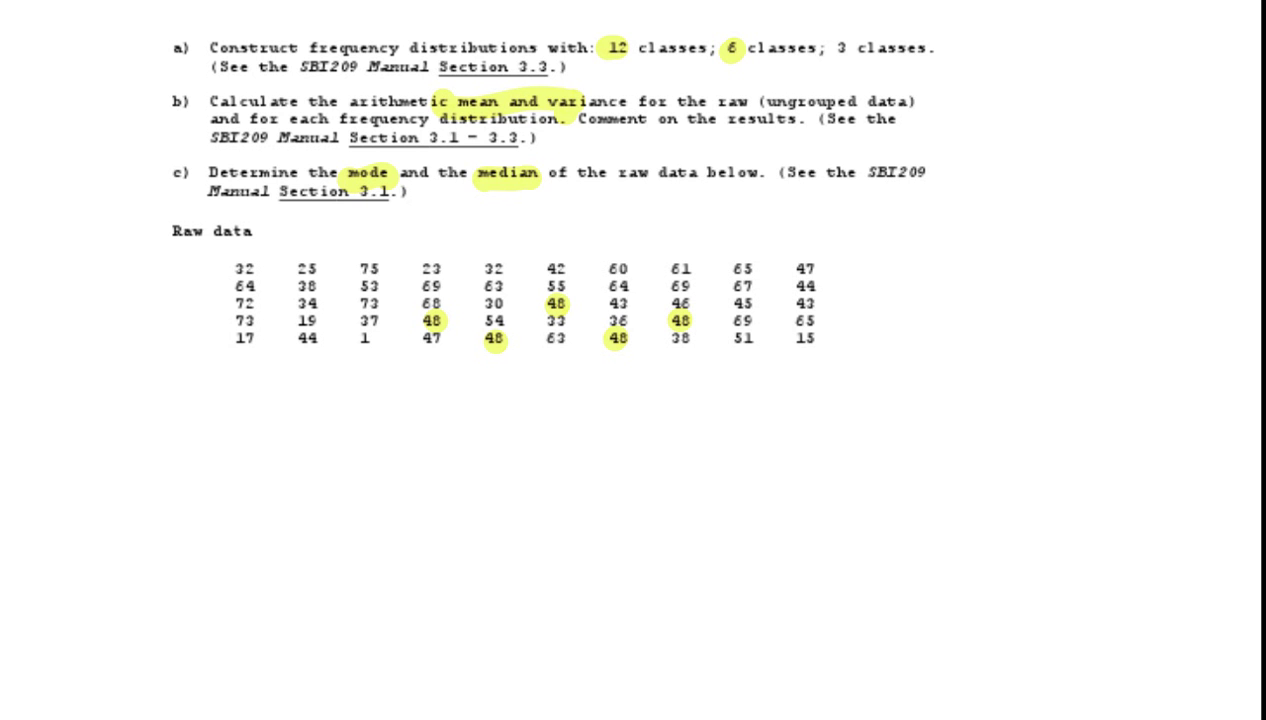
{"action": "left_click_drag", "start_coordinate": [822, 52], "coordinate": [842, 48]}
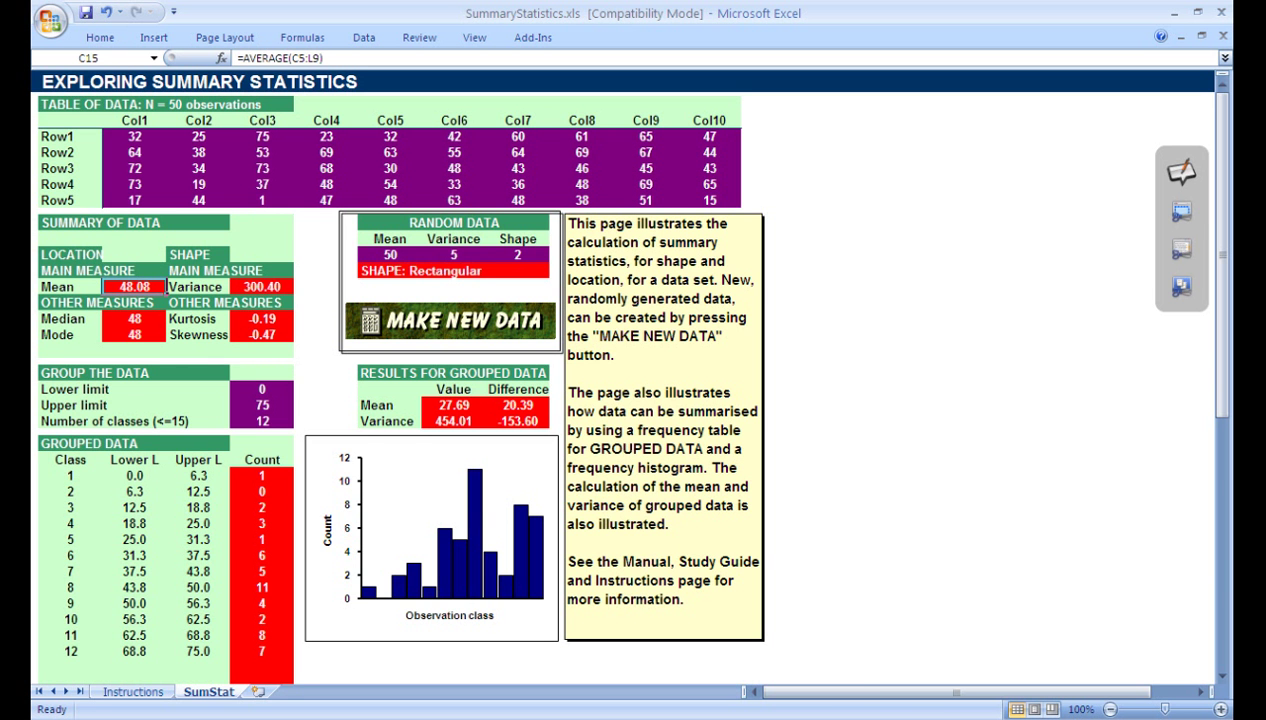
Step: Select the raw-data Mean 48.08 and Variance 300.40 cells, C15:E15, on the SumStat sheet
{"action": "left_click_drag", "start_coordinate": [133, 286], "coordinate": [262, 286]}
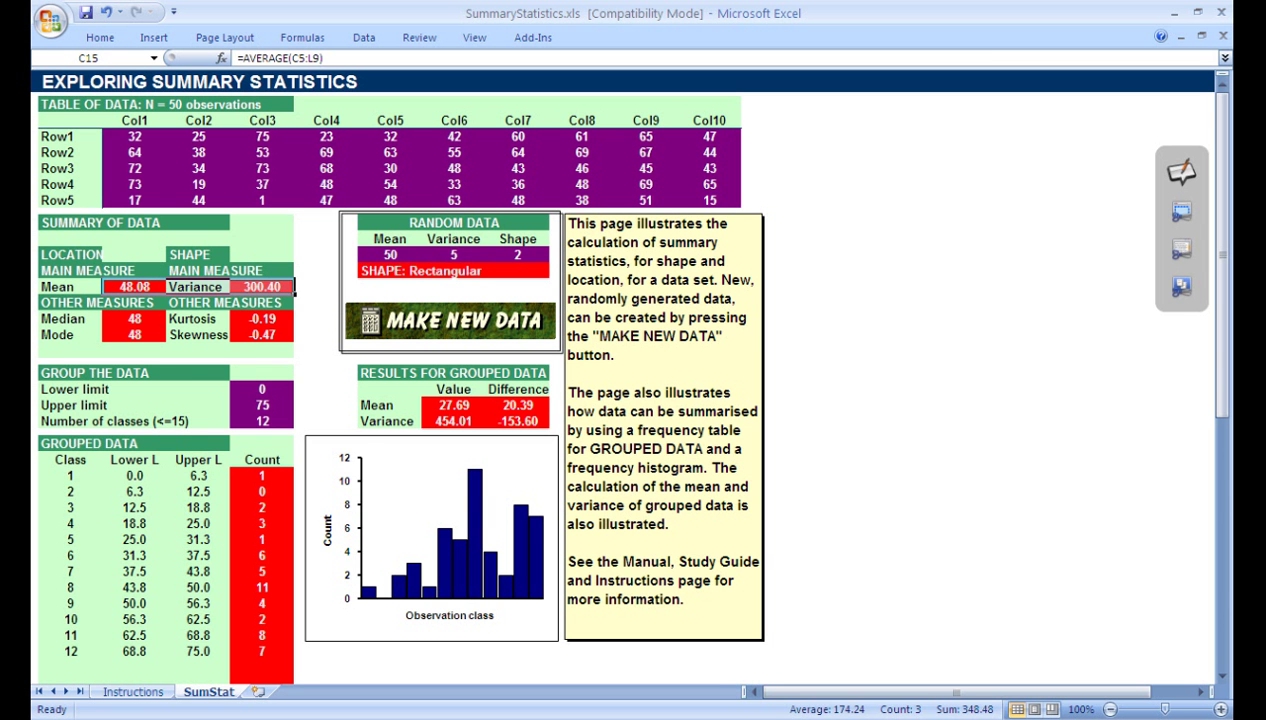
{"action": "left_click", "coordinate": [133, 443]}
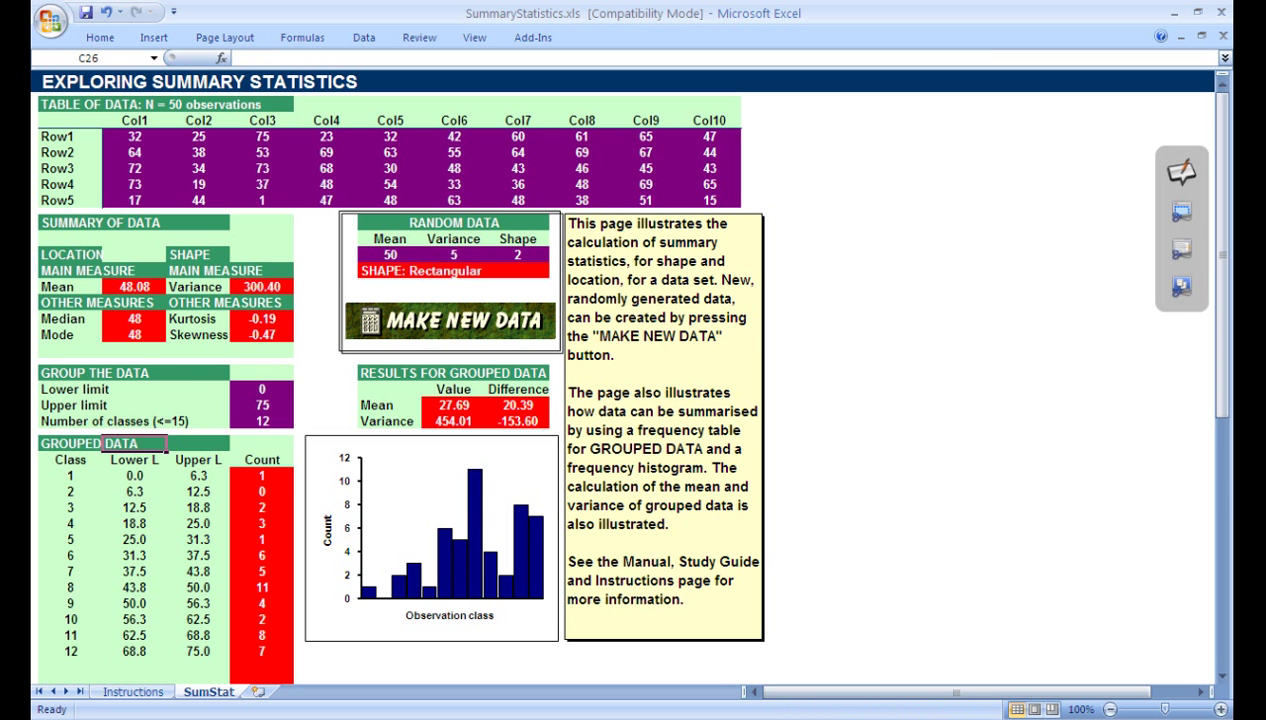
{"action": "key", "text": "Left"}
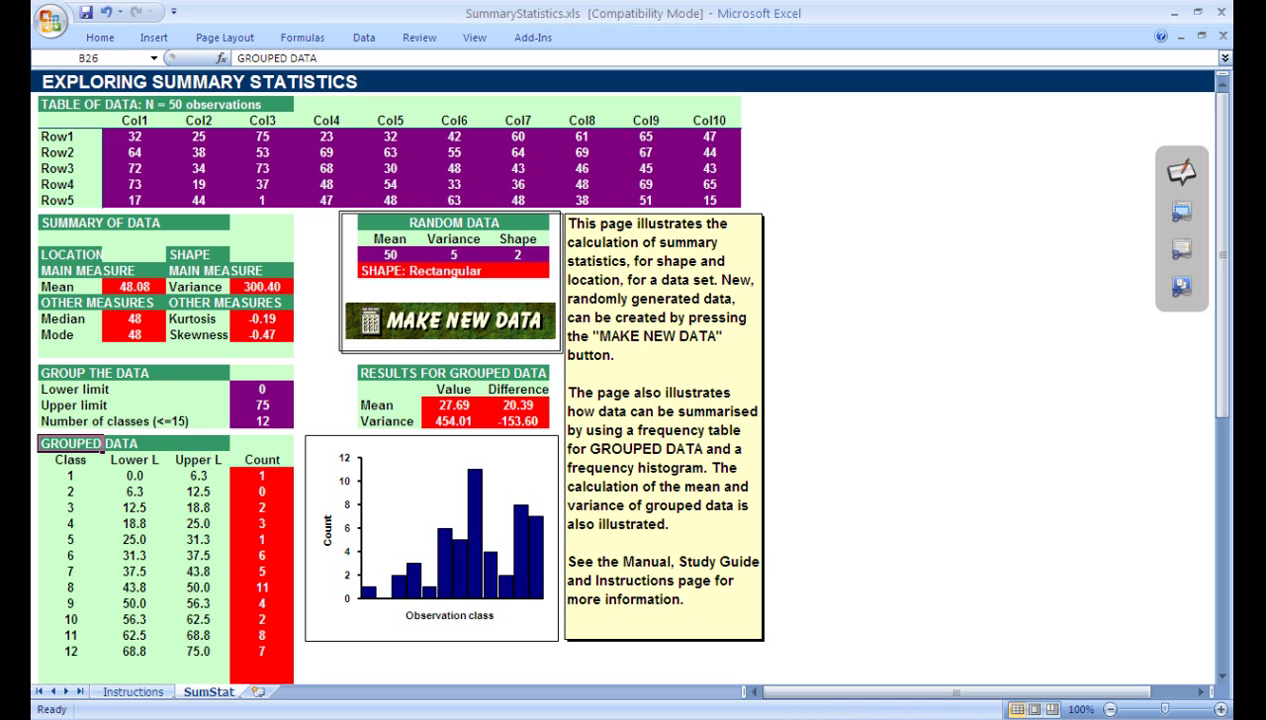
{"action": "key", "text": "Up"}
{"action": "key", "text": "Up"}
{"action": "key", "text": "Right"}
{"action": "key", "text": "Right"}
{"action": "key", "text": "Right"}
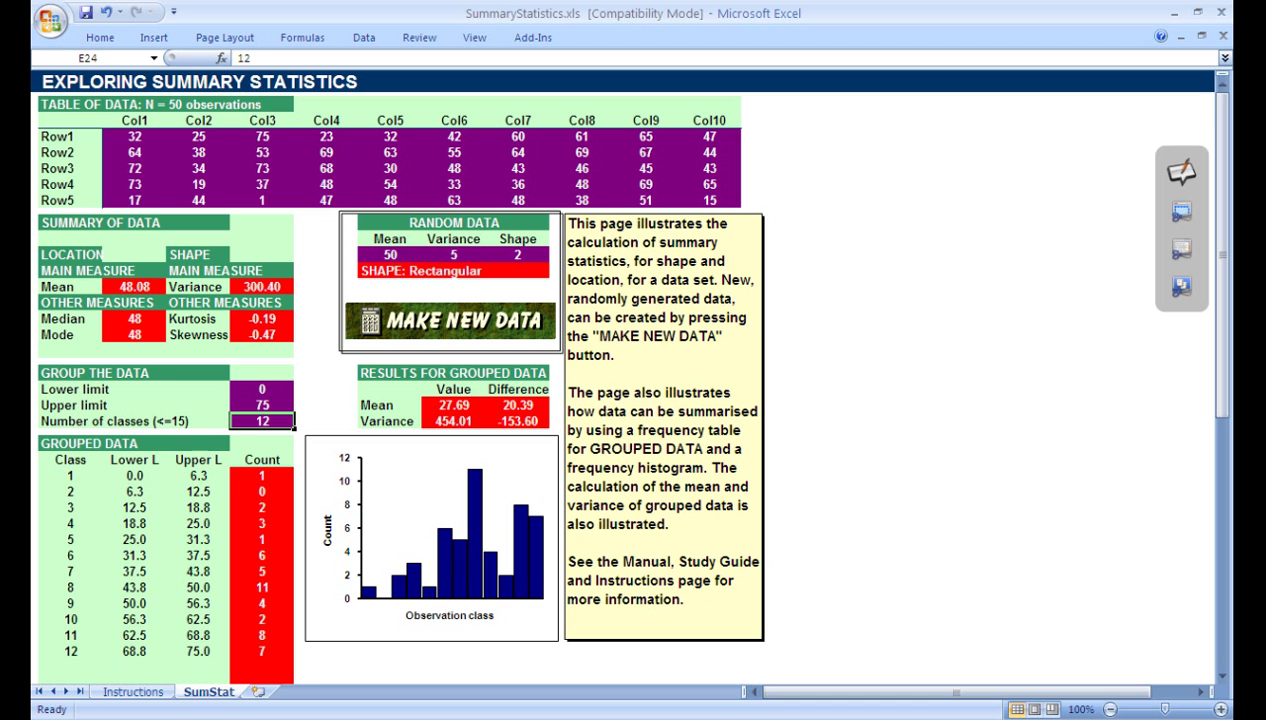
{"action": "key", "text": "Up"}
{"action": "key", "text": "Up"}
{"action": "key", "text": "Down"}
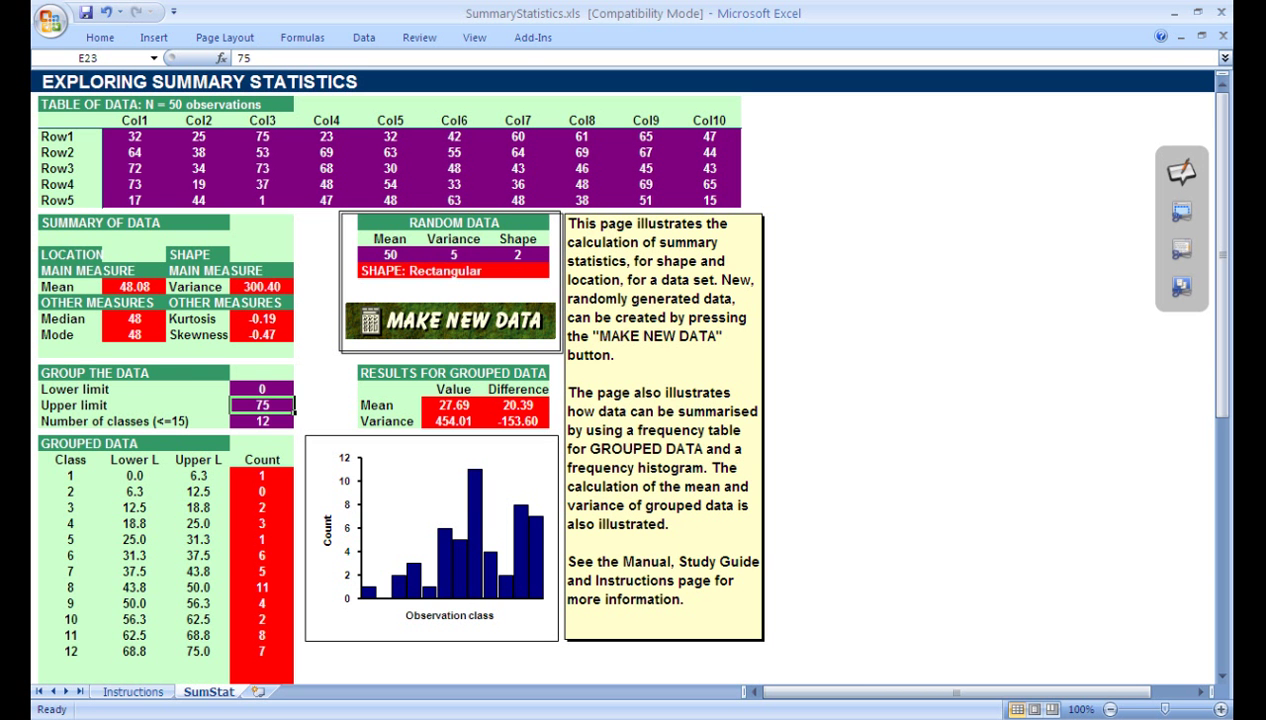
{"action": "key", "text": "Down"}
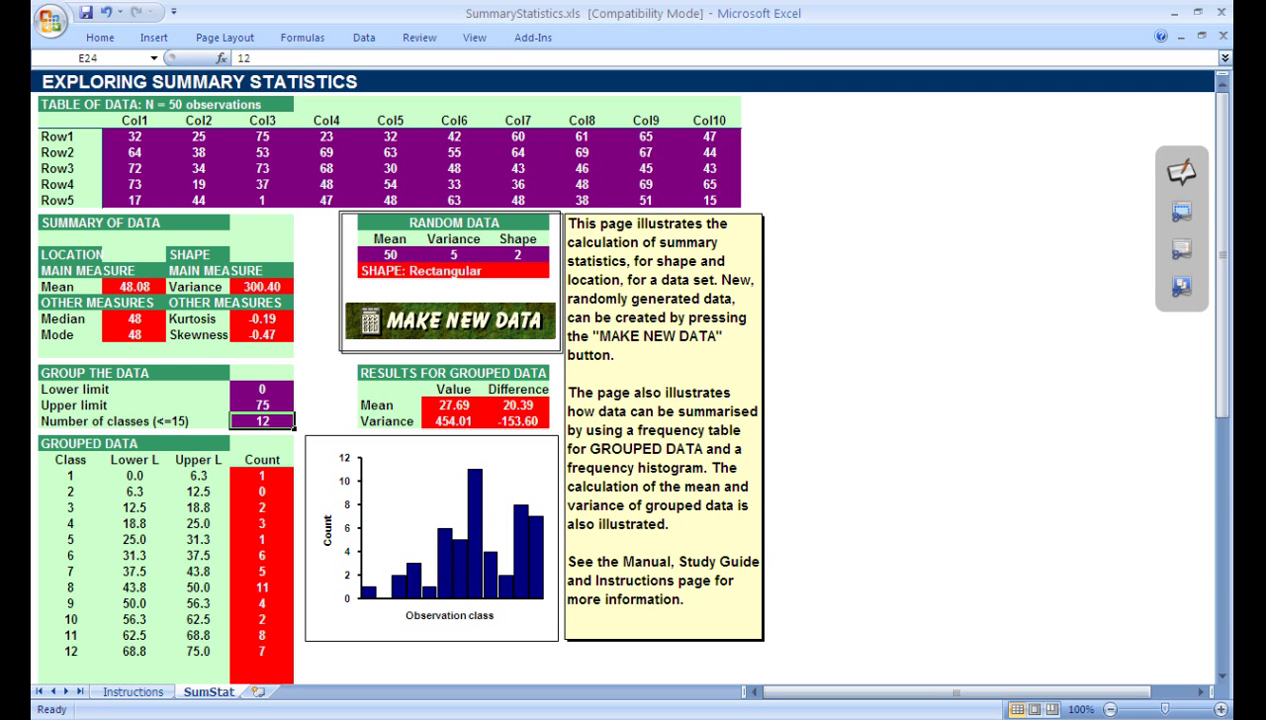
{"action": "key", "text": "Down"}
{"action": "key", "text": "Down"}
{"action": "key", "text": "Down"}
{"action": "key", "text": "Left"}
{"action": "key", "text": "Left"}
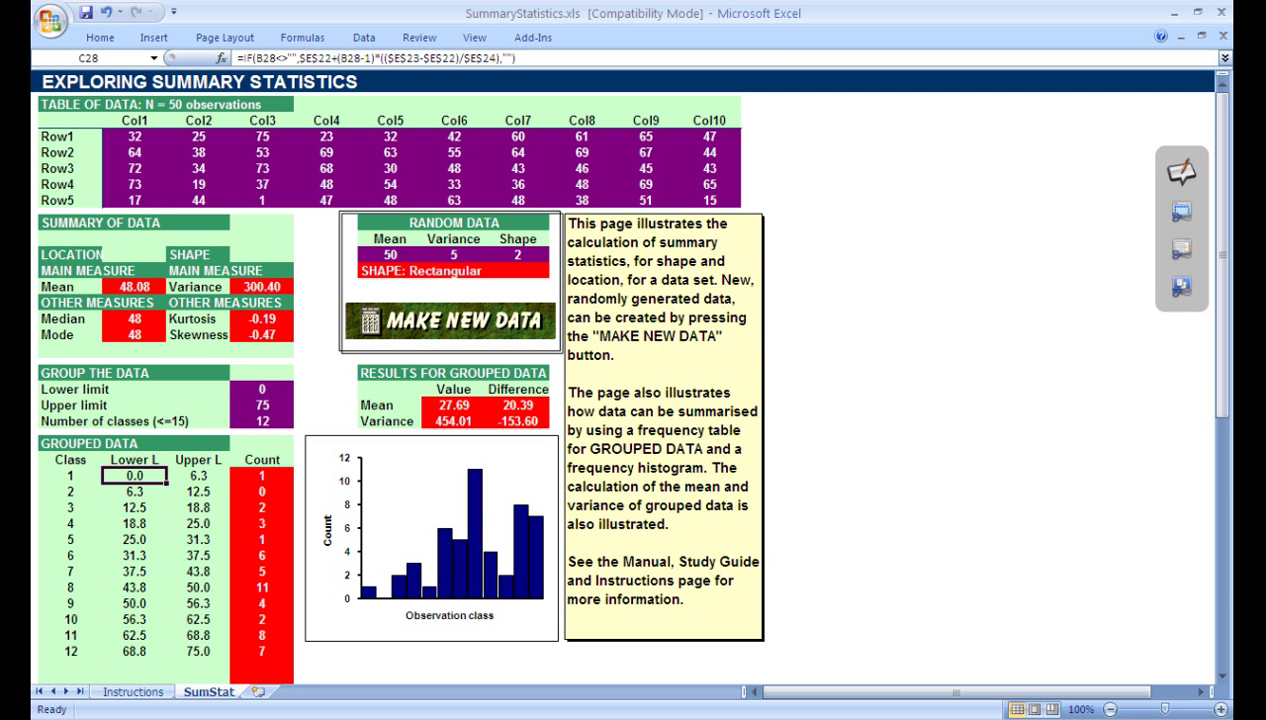
{"action": "key", "text": "Right"}
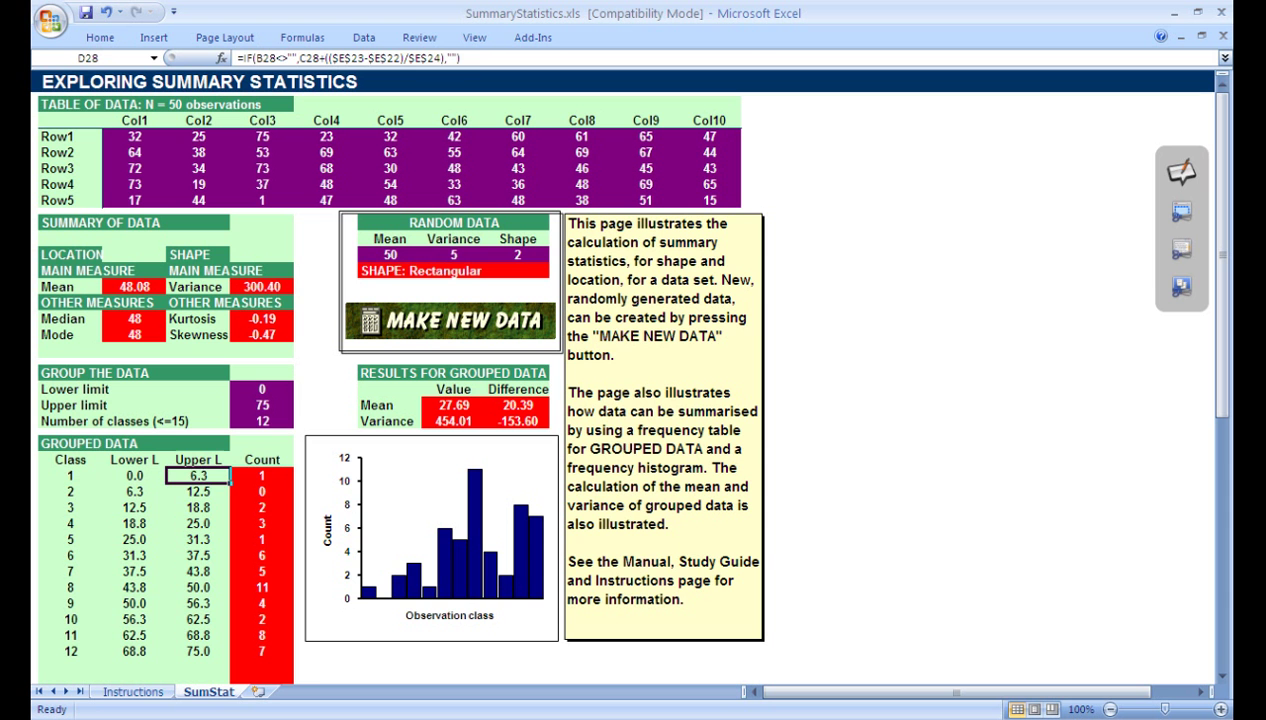
{"action": "key", "text": "Right"}
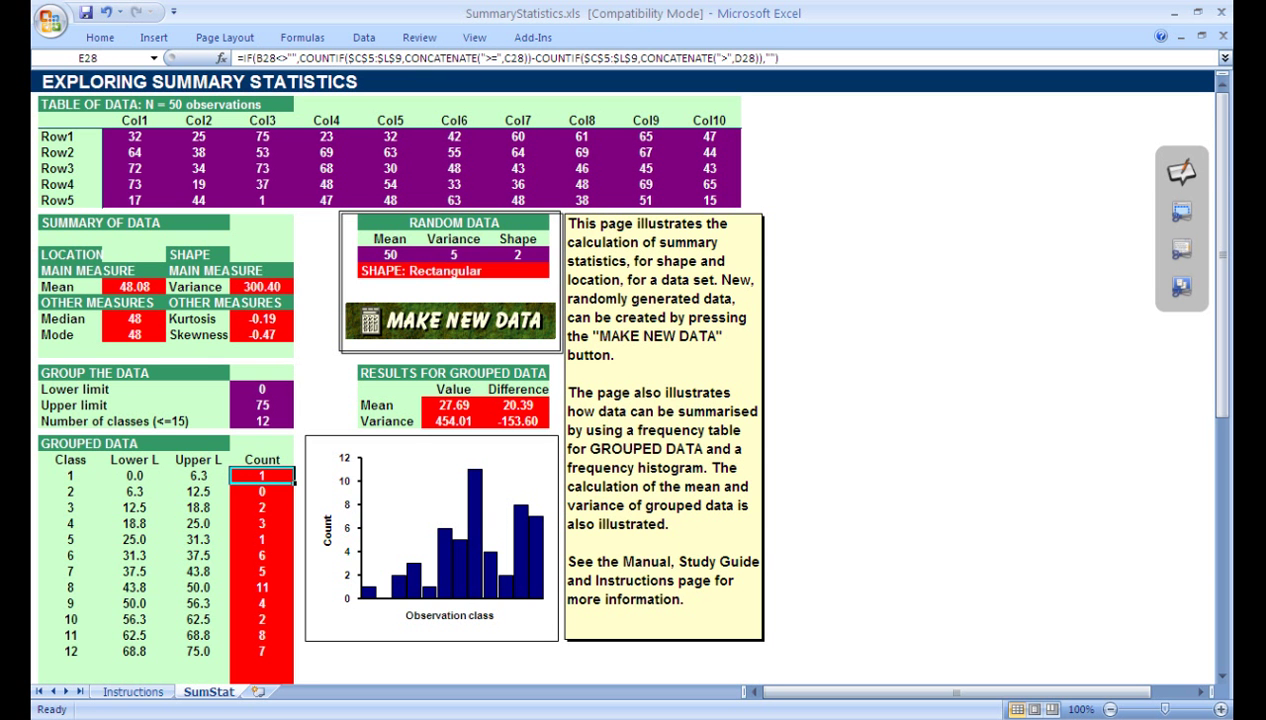
{"action": "left_click", "coordinate": [262, 200]}
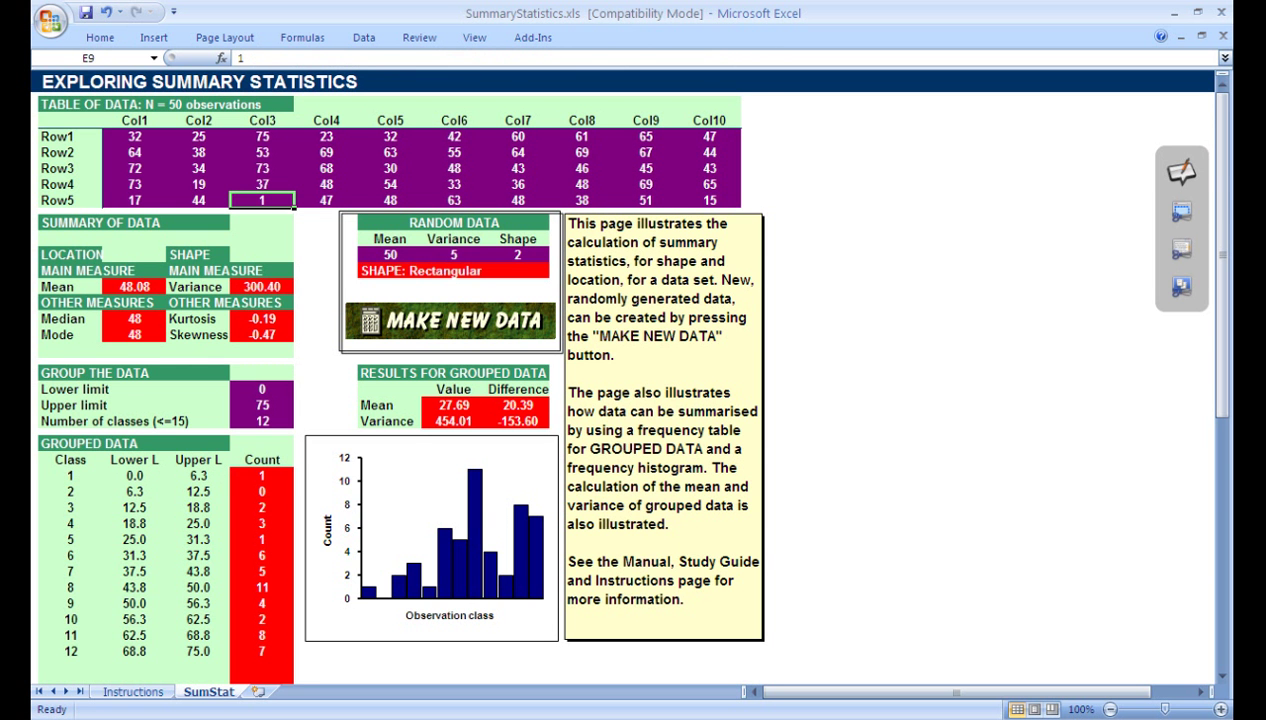
{"action": "left_click", "coordinate": [453, 405]}
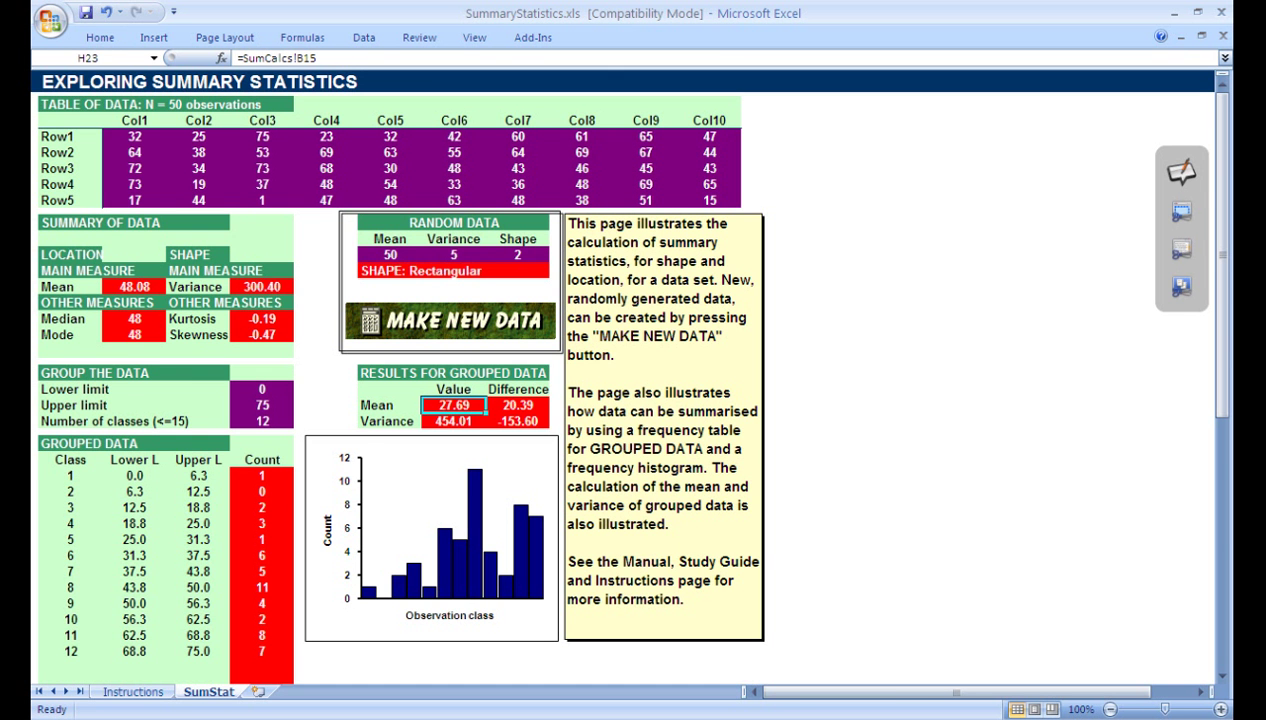
{"action": "left_click_drag", "start_coordinate": [453, 405], "coordinate": [453, 421]}
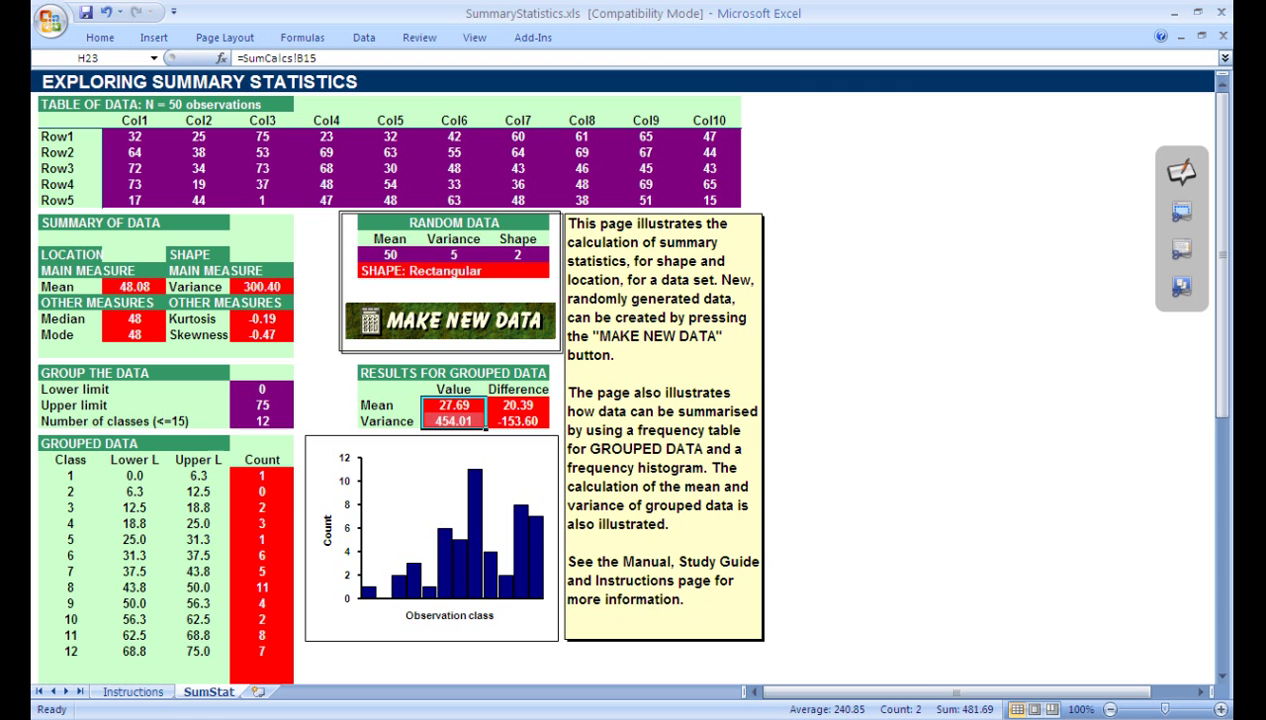
{"action": "left_click", "coordinate": [262, 421]}
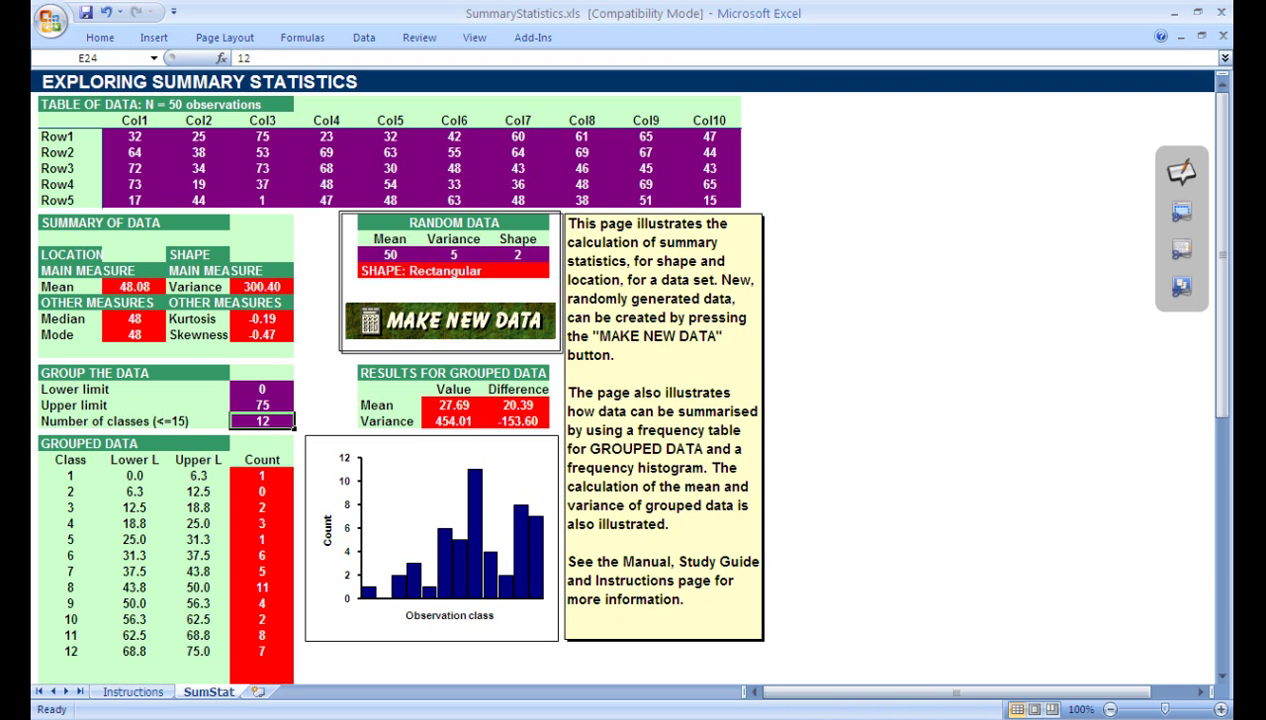
Step: Set Number of classes in E24 to 6, giving grouped mean 47.75 and variance 308.93
{"action": "type", "text": "6"}
{"action": "key", "text": "Tab"}
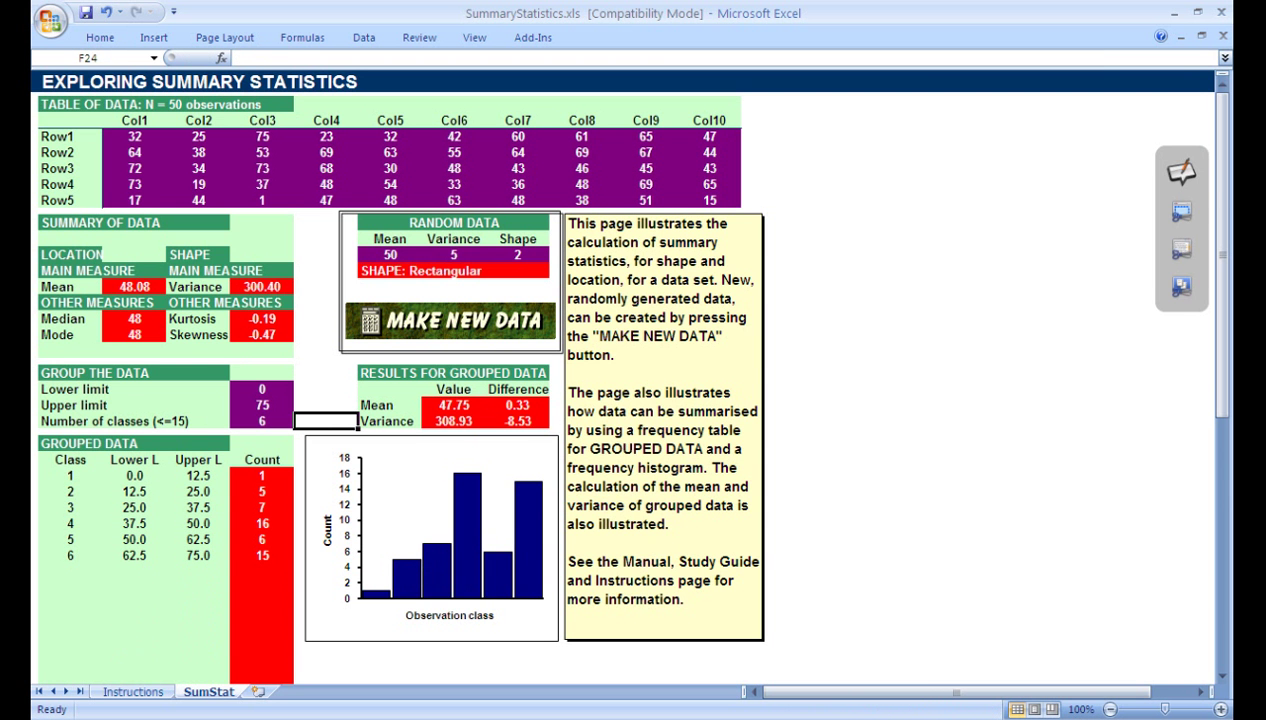
{"action": "key", "text": "Left"}
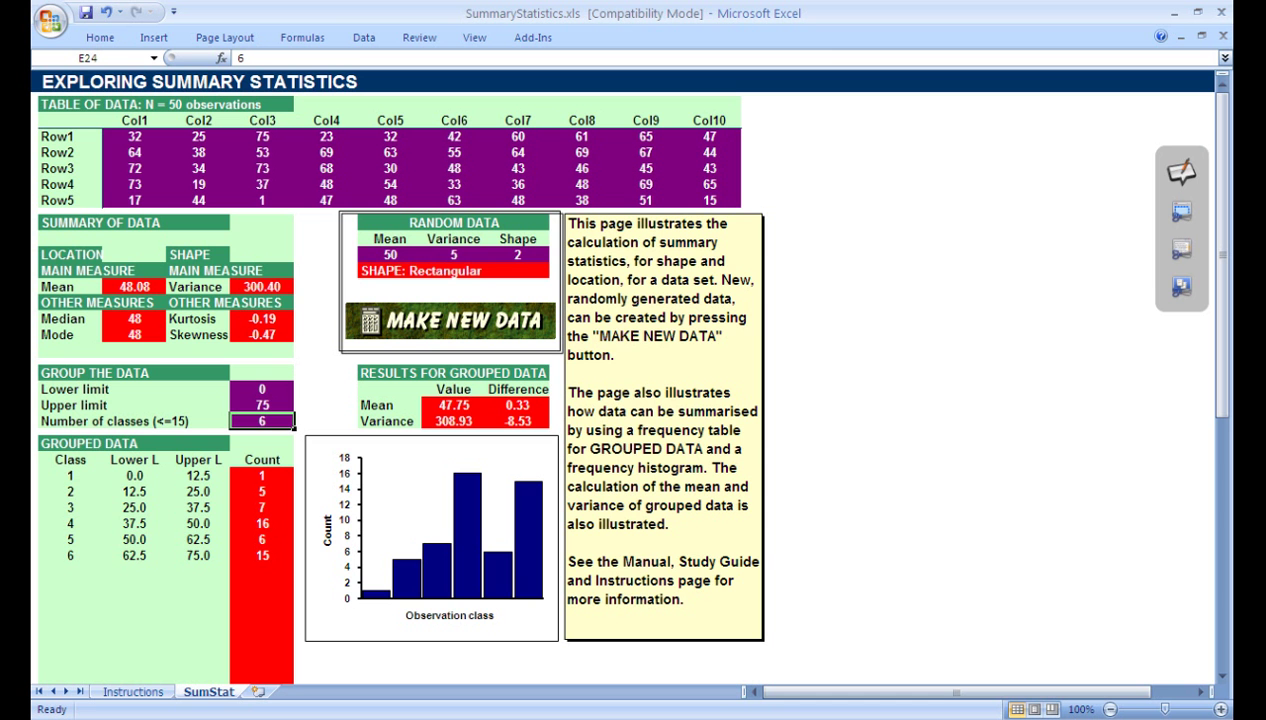
Step: Set Number of classes to 3 and select the grouped mean 45.00 and variance 286.99
{"action": "type", "text": "3"}
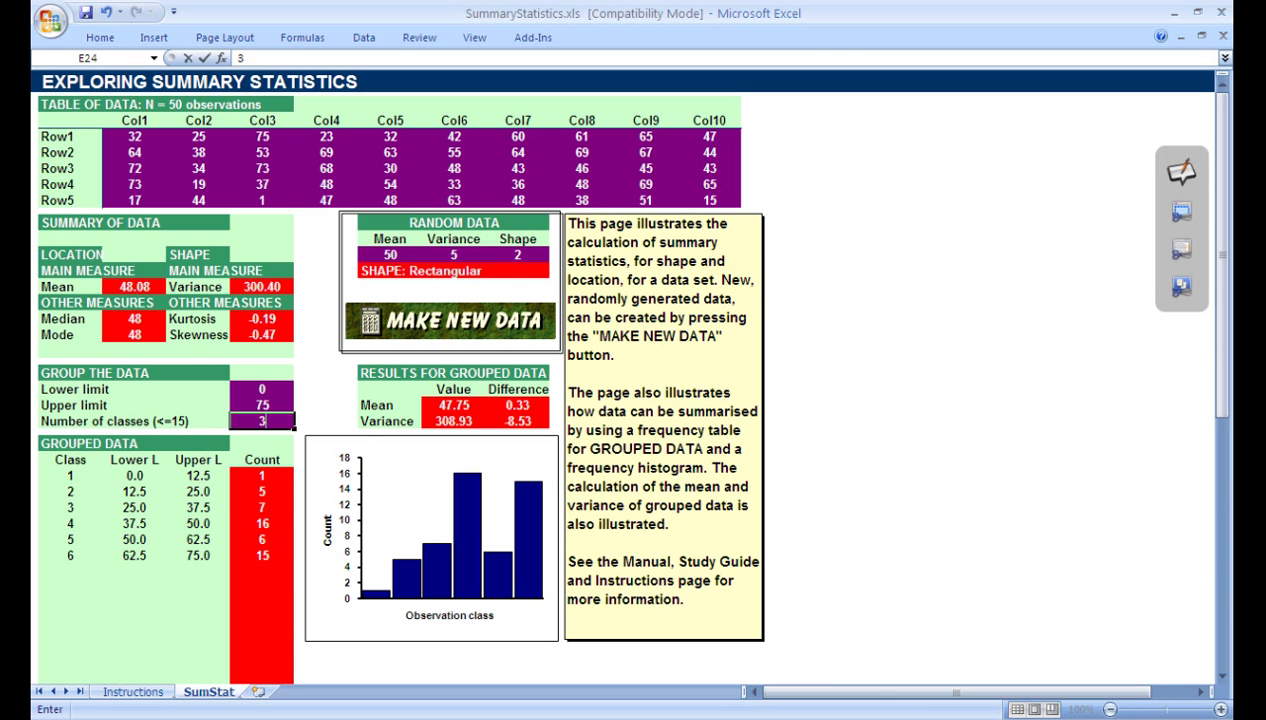
{"action": "key", "text": "Tab"}
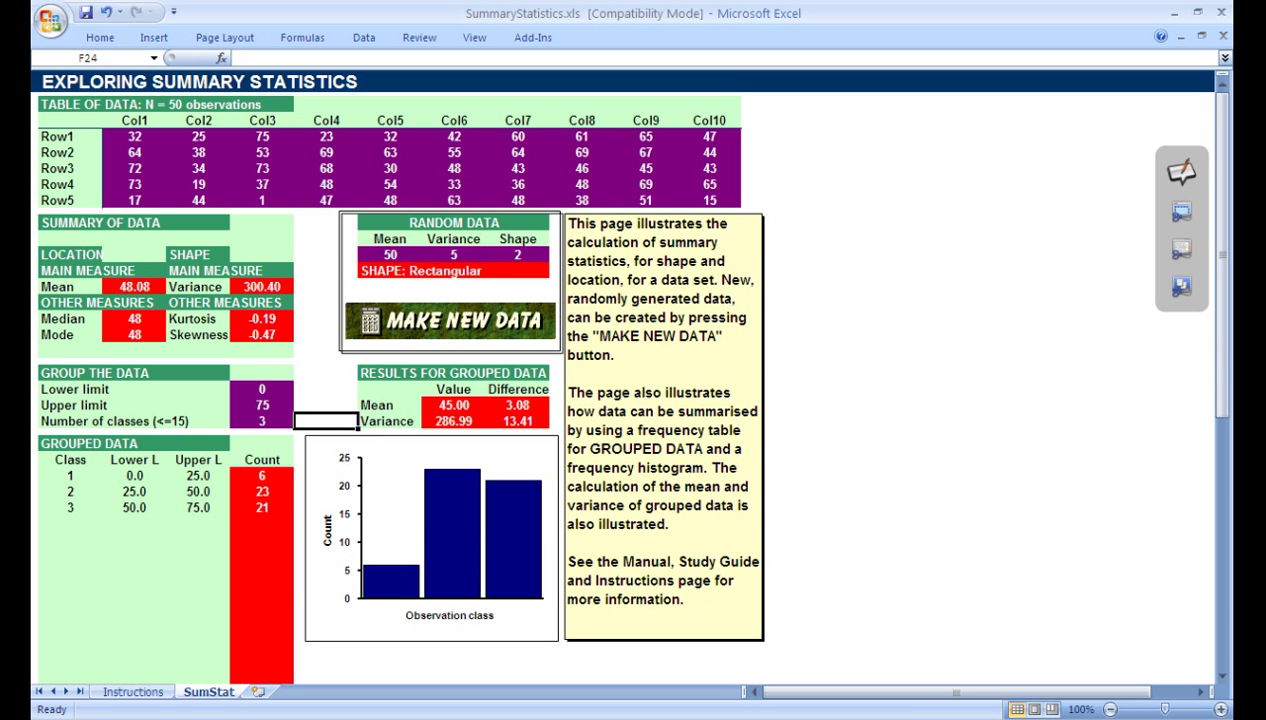
{"action": "left_click_drag", "start_coordinate": [453, 405], "coordinate": [453, 421]}
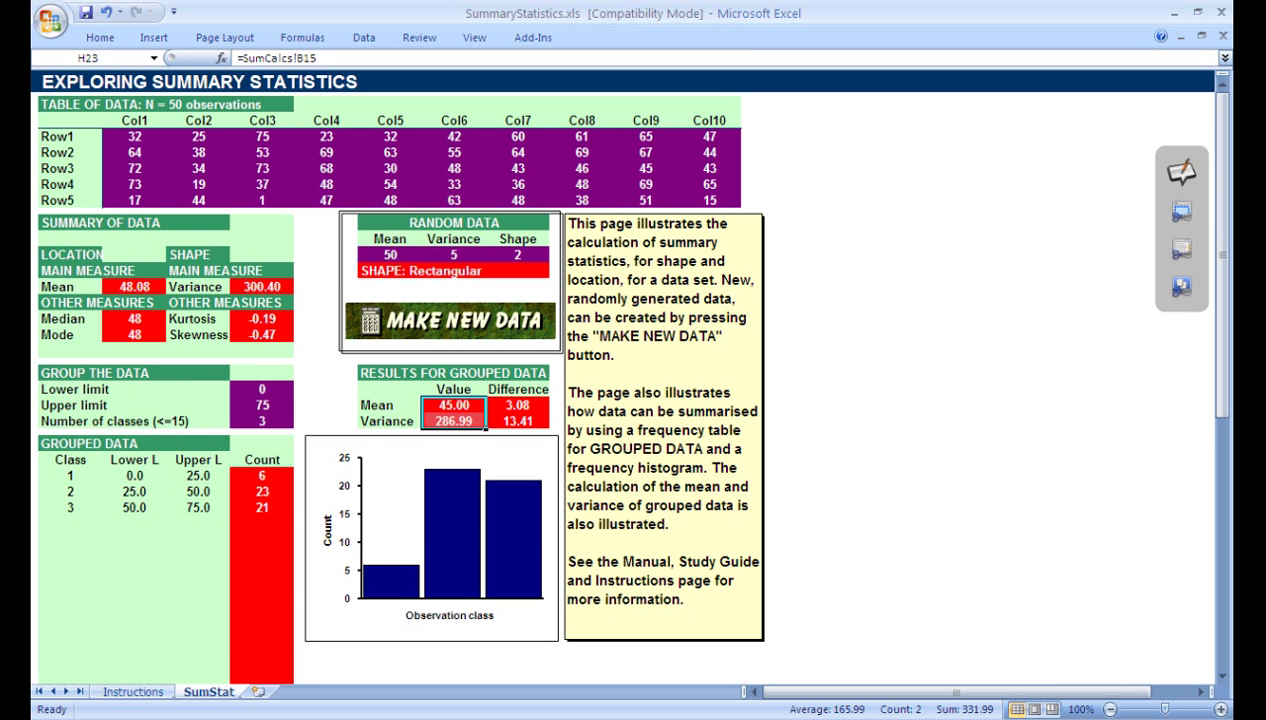
Step: Change Number of classes in E24 to 15, correcting a mistyped 3
{"action": "left_click", "coordinate": [262, 421]}
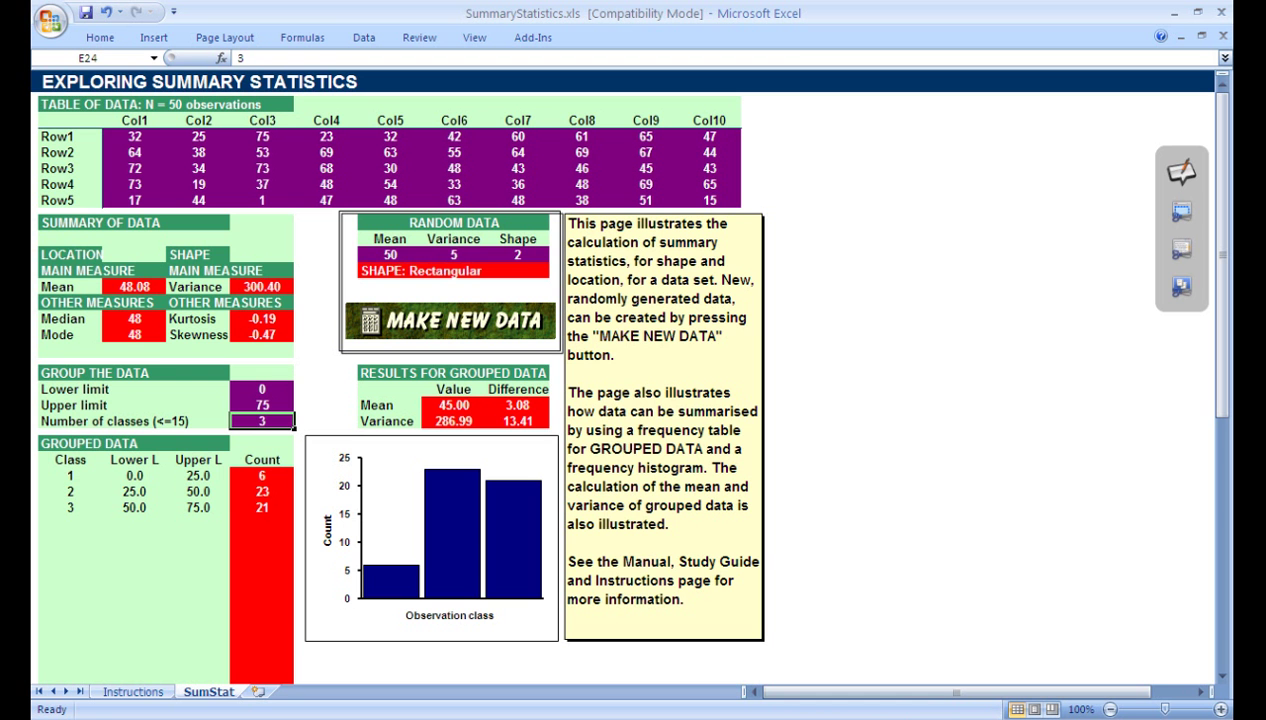
{"action": "type", "text": "3"}
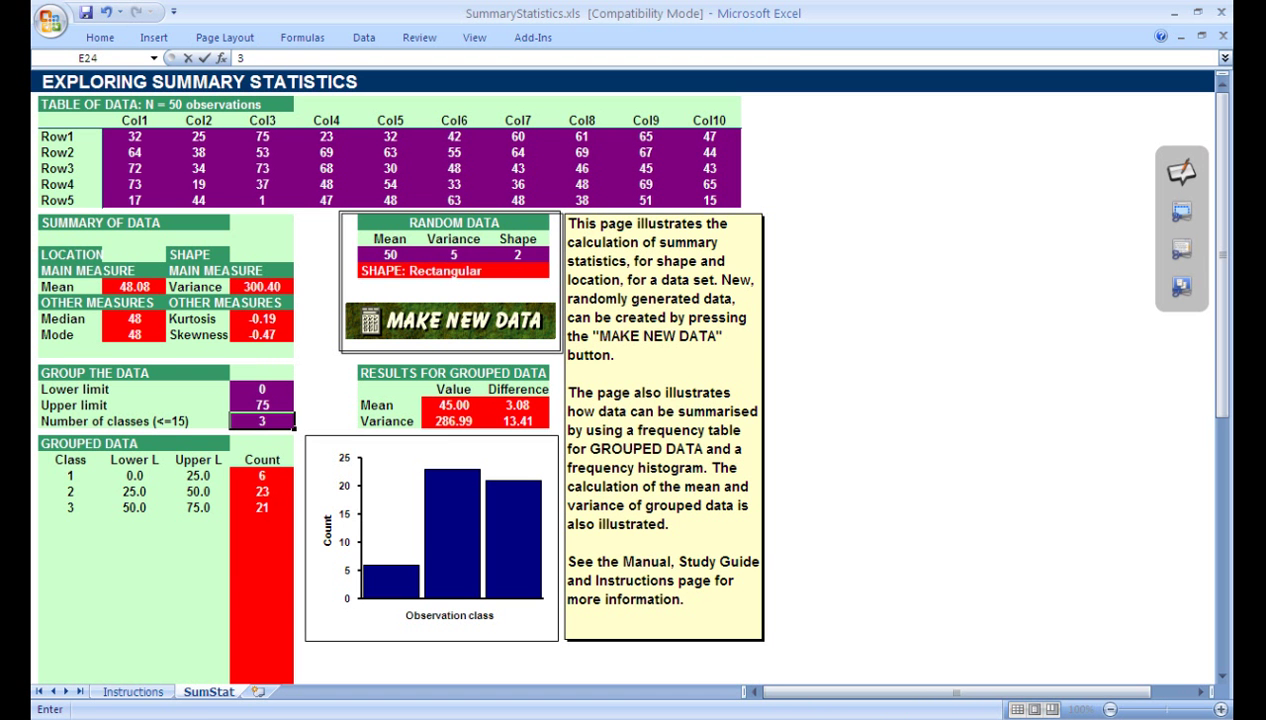
{"action": "key", "text": "BackSpace"}
{"action": "type", "text": "15"}
{"action": "key", "text": "Tab"}
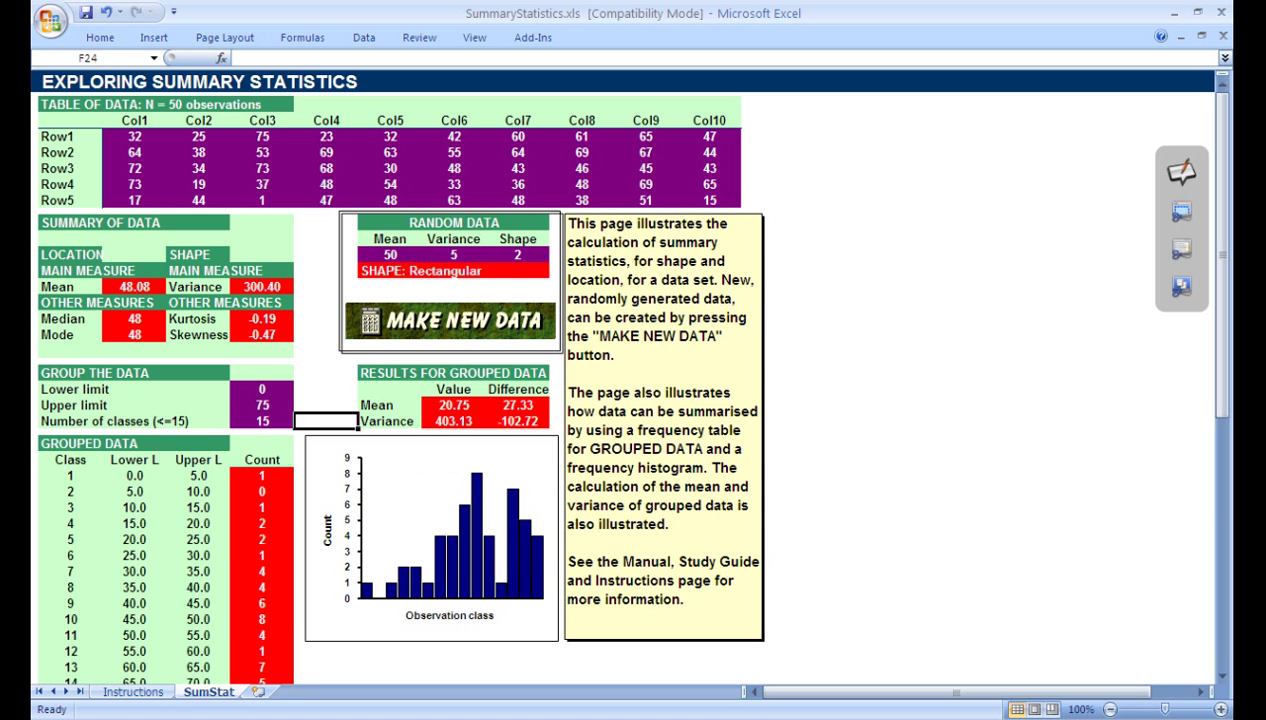